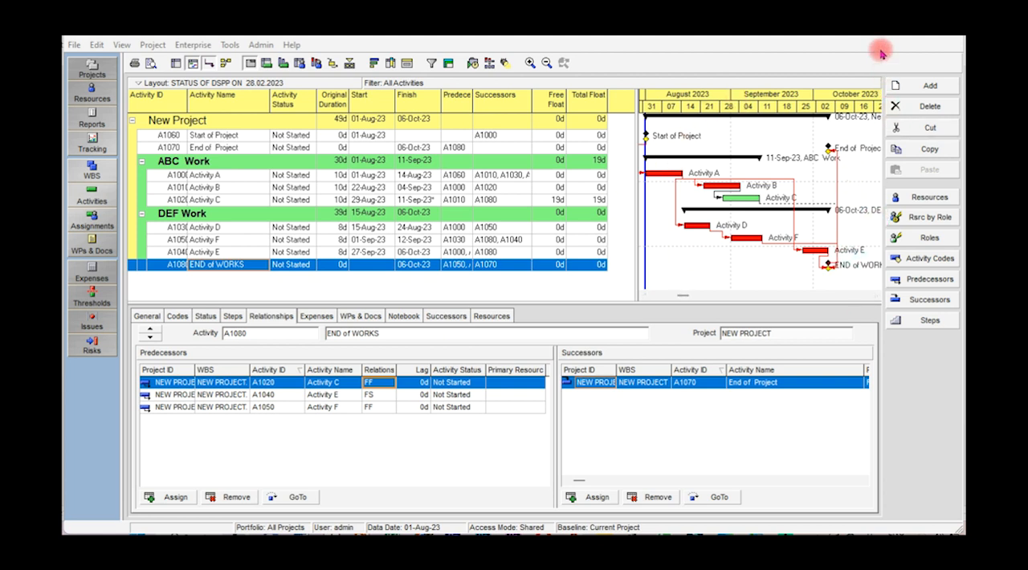
Open Activity A's predecessor assignment list for review, and choose SS as its relationship type with Start of Project
left_click(236, 176)
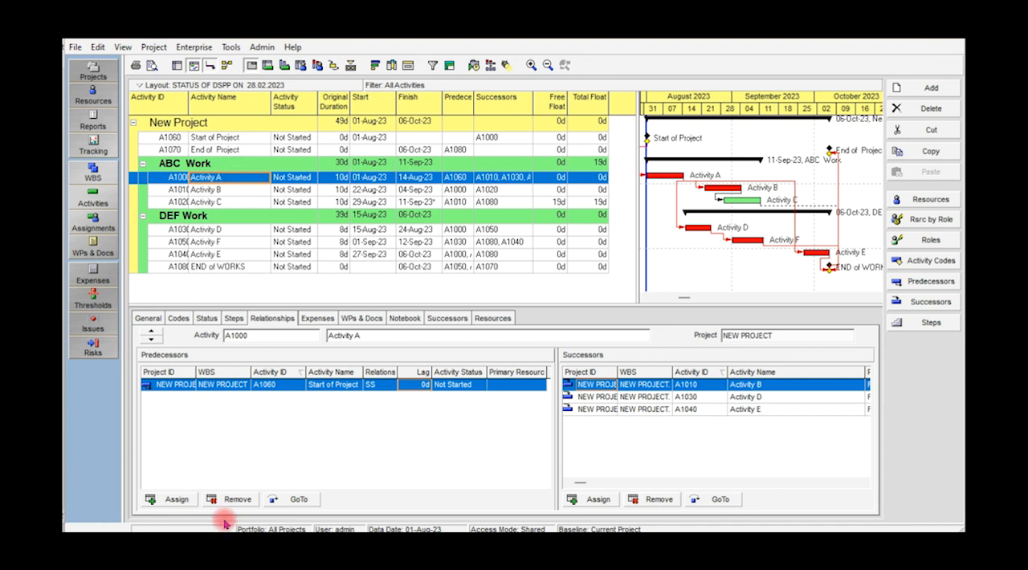
left_click(177, 500)
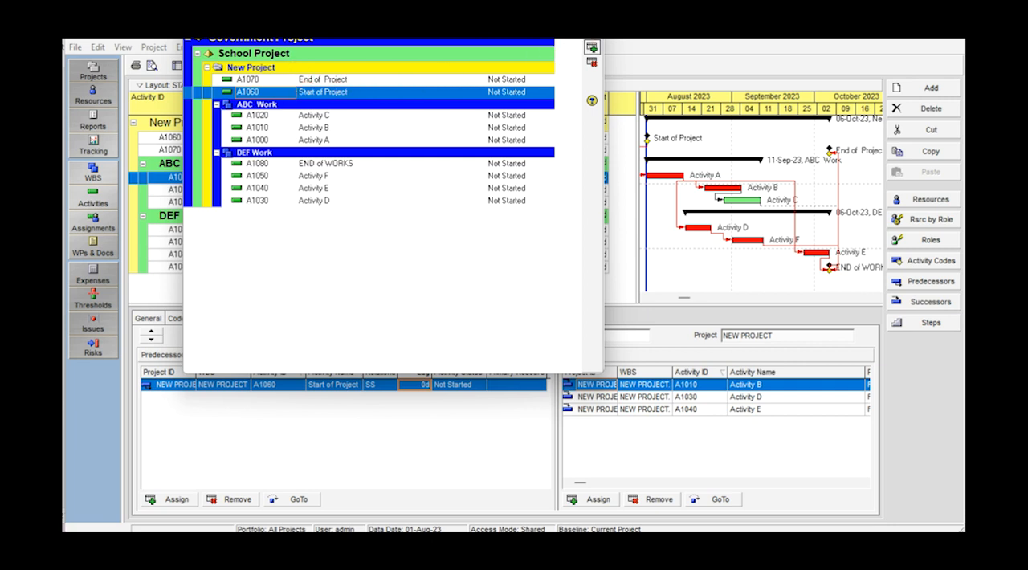
left_click(593, 25)
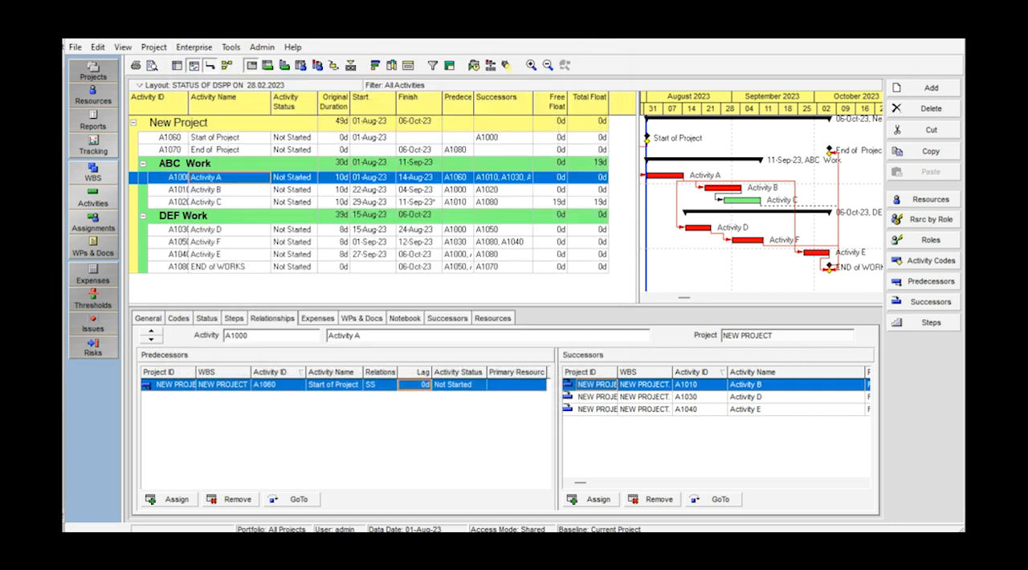
left_click(393, 385)
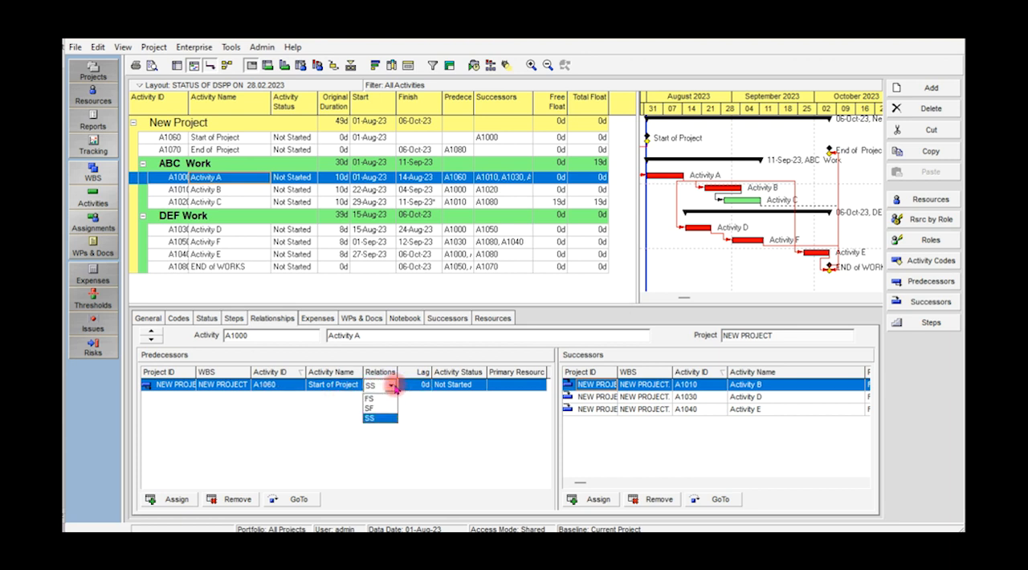
left_click(391, 418)
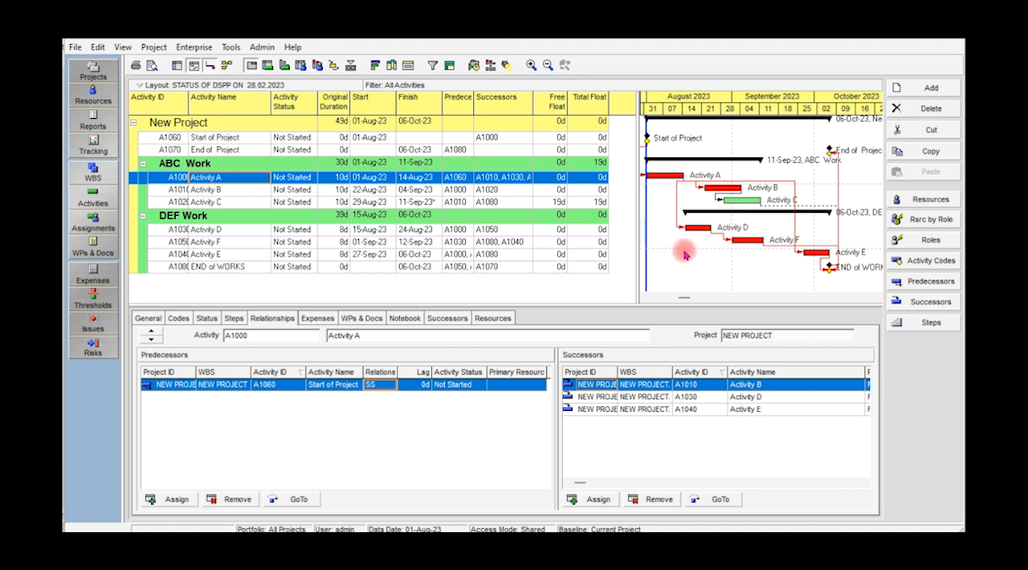
Examine the predecessors and the predecessor assignment lists of Activity D and Activity C
left_click(225, 233)
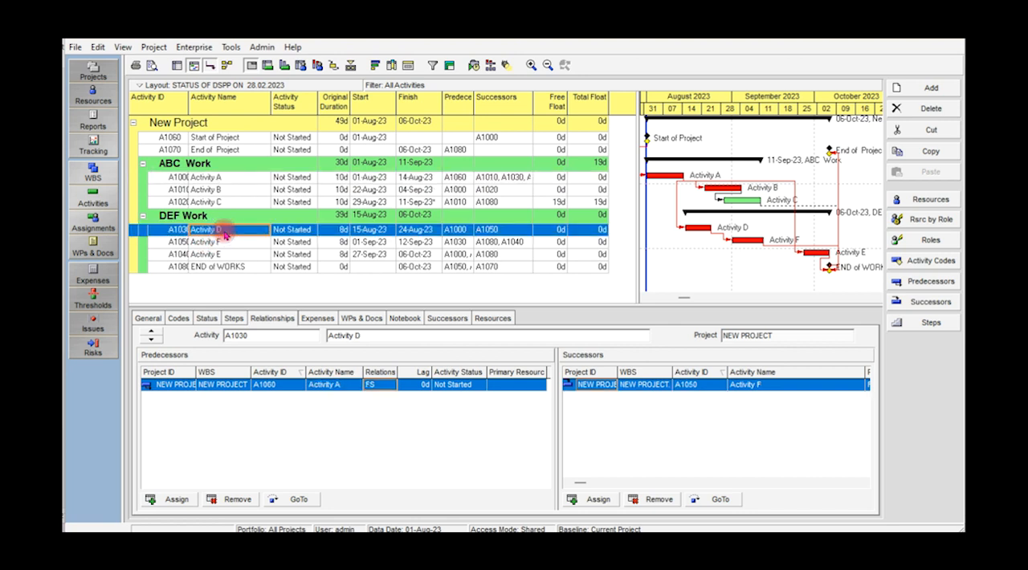
left_click(171, 499)
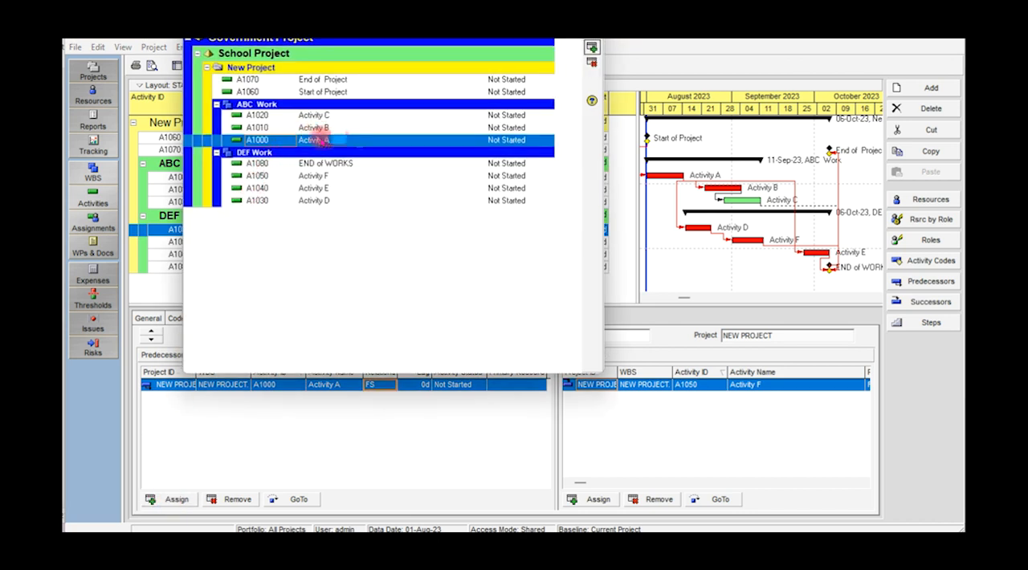
left_click(592, 29)
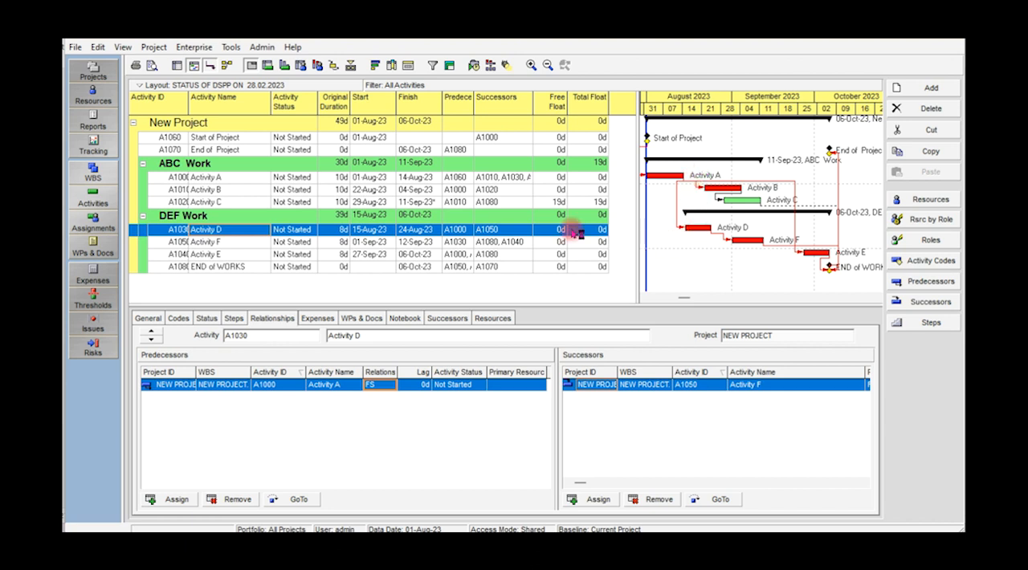
left_click(295, 202)
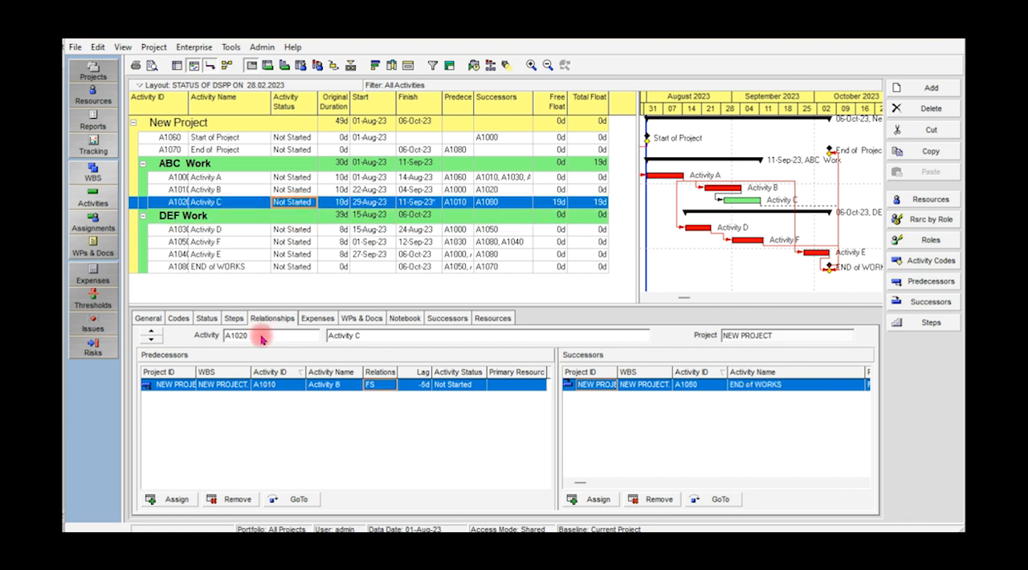
left_click(172, 500)
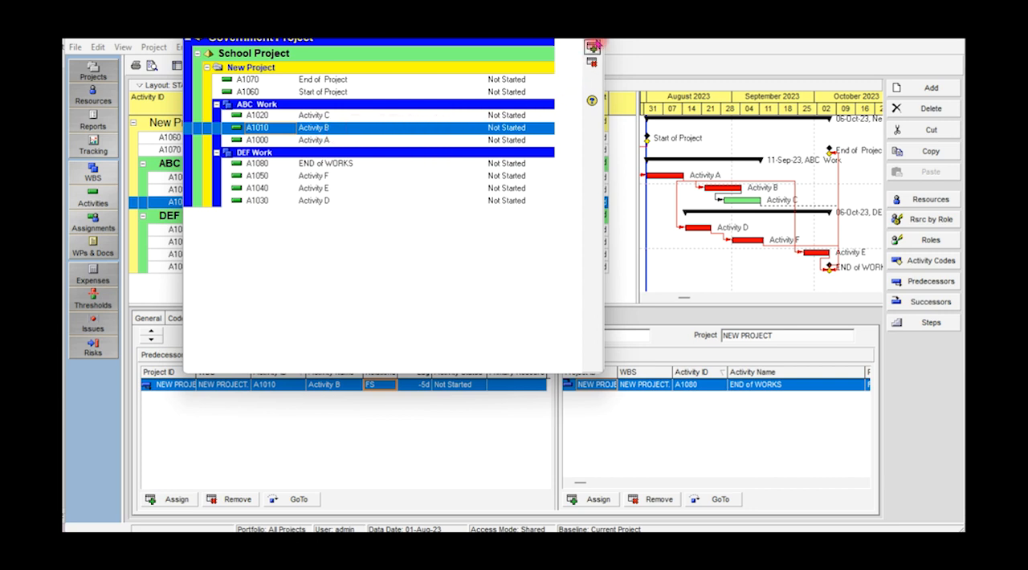
left_click(592, 49)
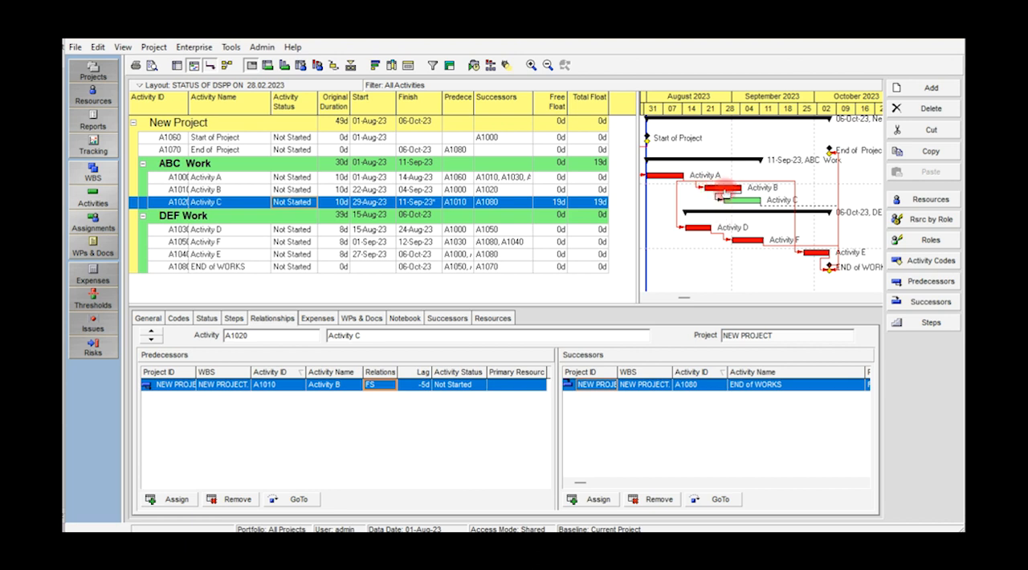
Examine the predecessor assignment lists of Activity F and END of WORKS, selecting End of Project in the latter without assigning it
left_click(221, 243)
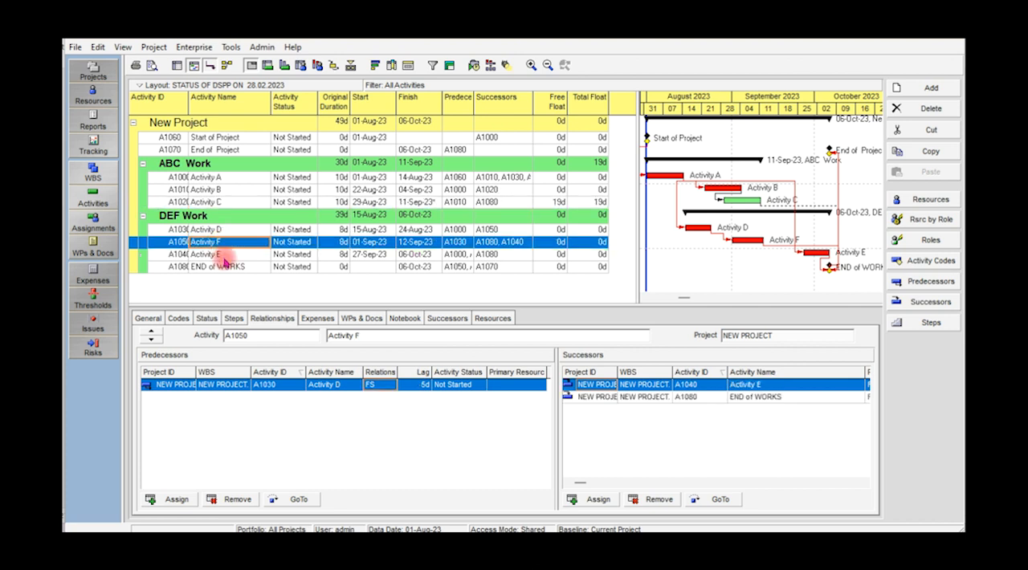
left_click(169, 498)
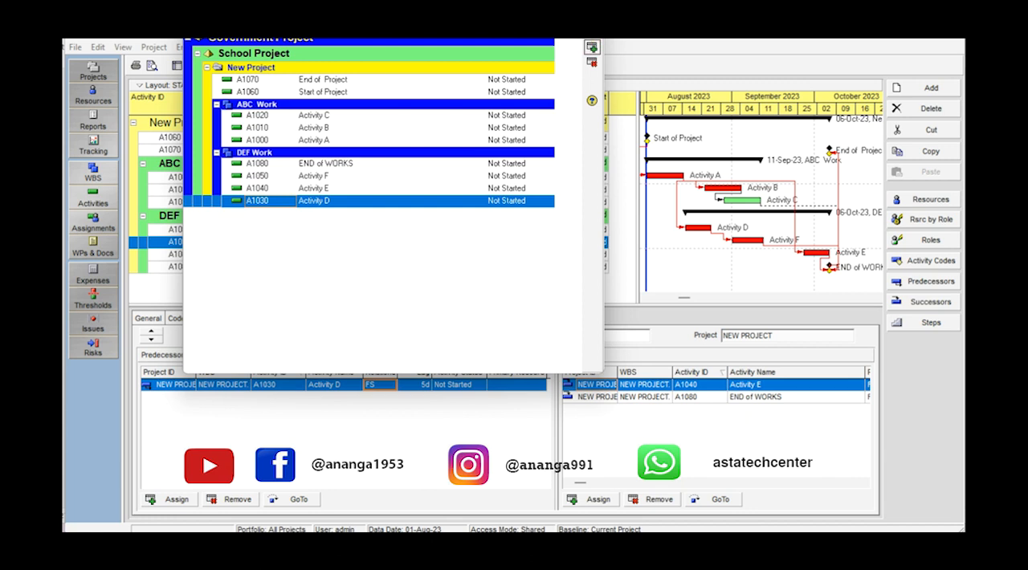
left_click(592, 23)
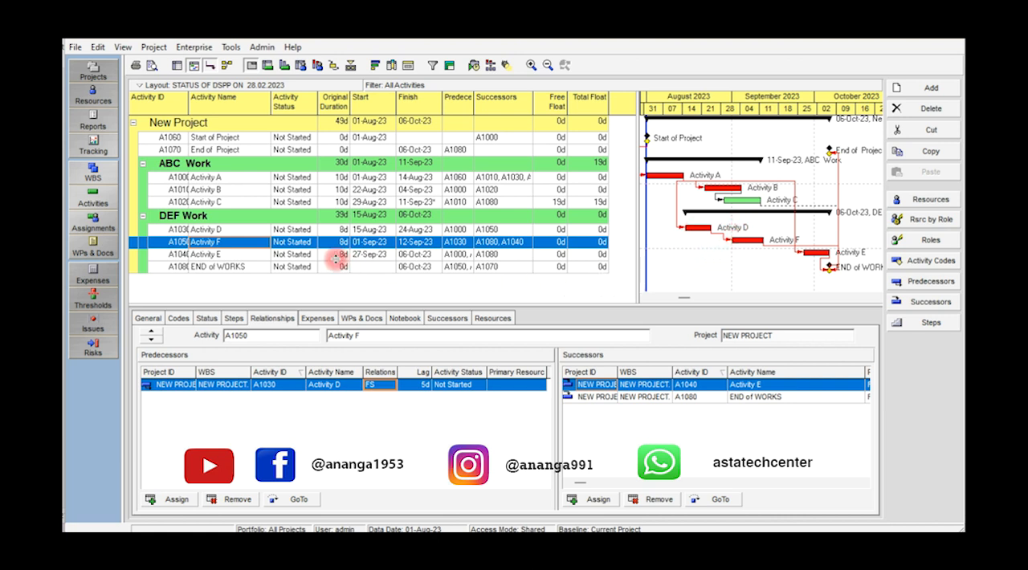
left_click(258, 268)
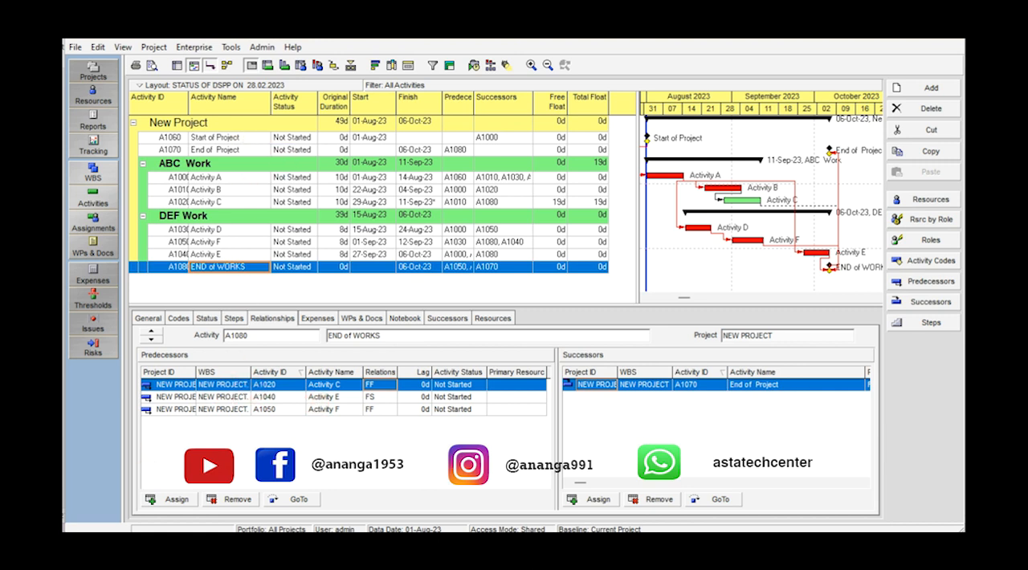
left_click(178, 500)
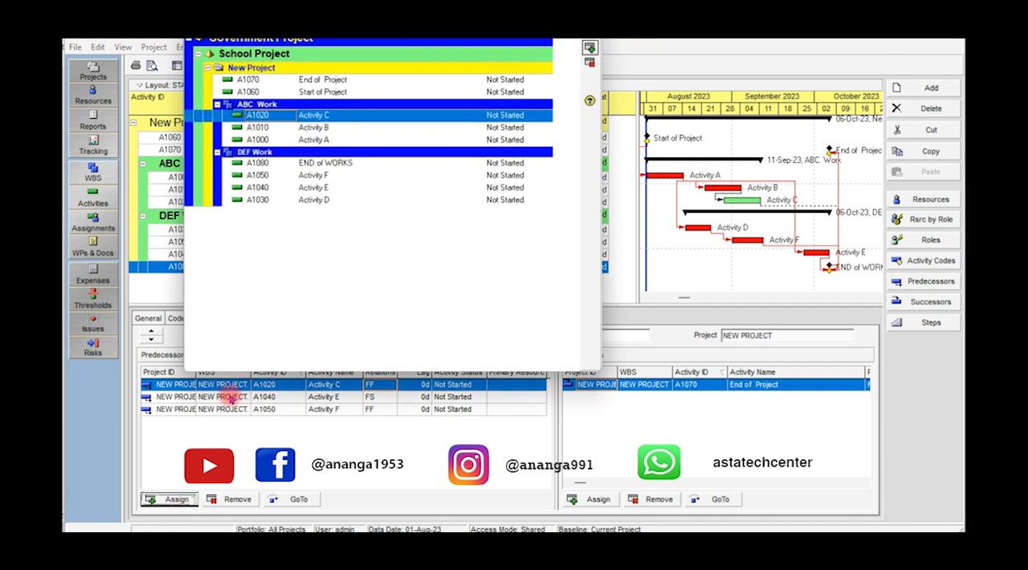
left_click(338, 83)
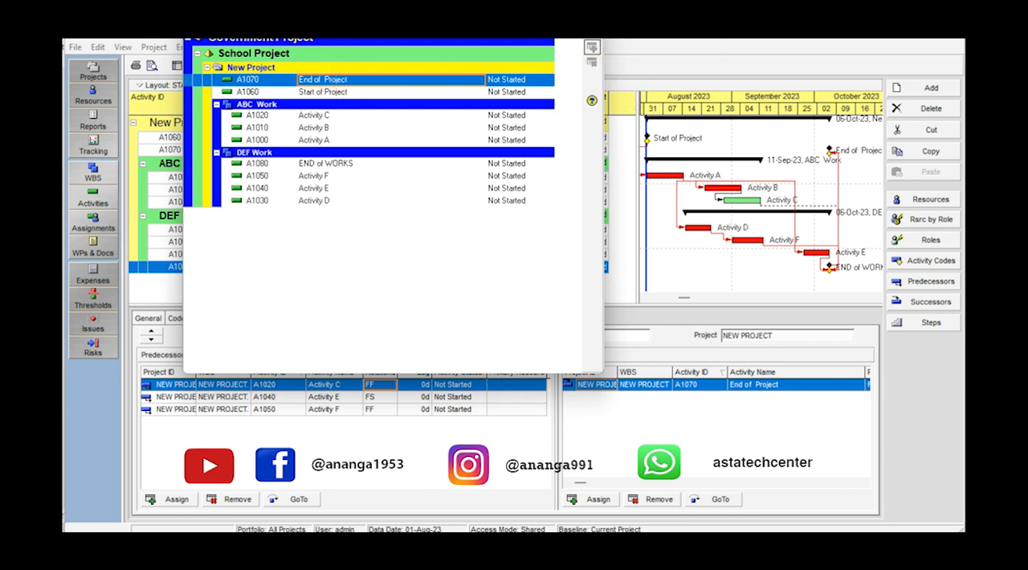
key("Escape")
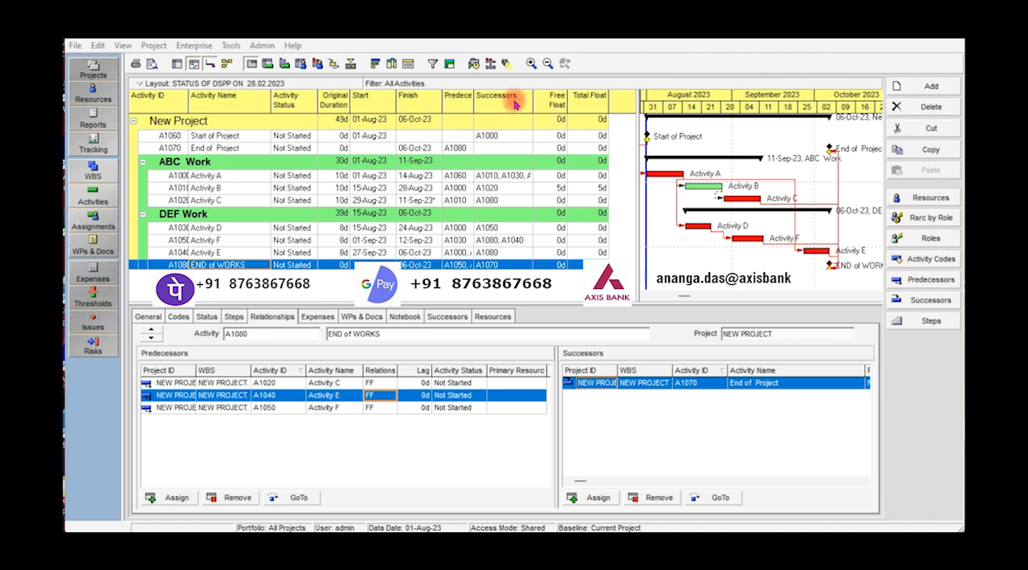
Filter the schedule to Critical activities only, and return it to showing all activities
left_click(433, 64)
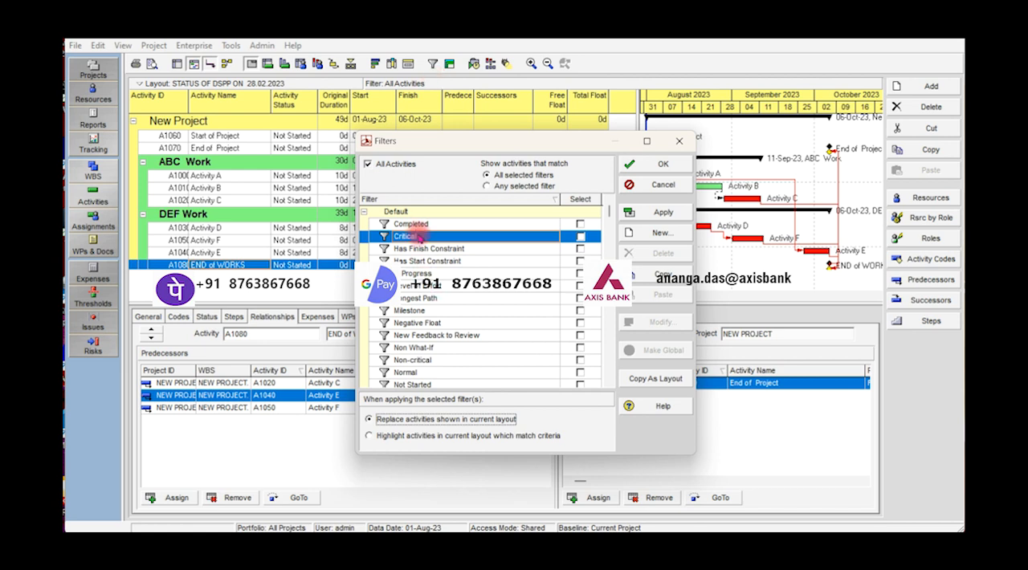
left_click(580, 237)
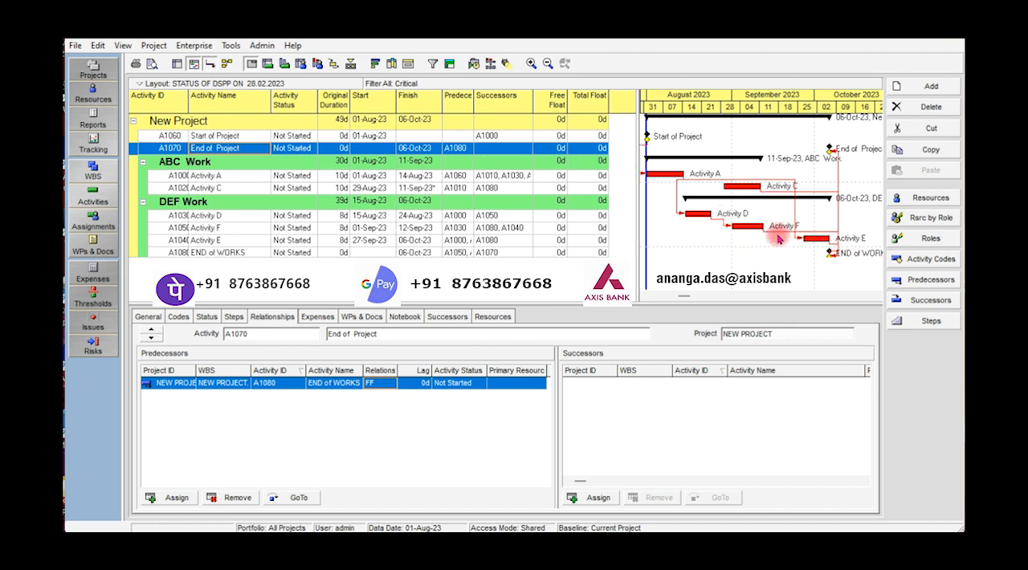
left_click(434, 64)
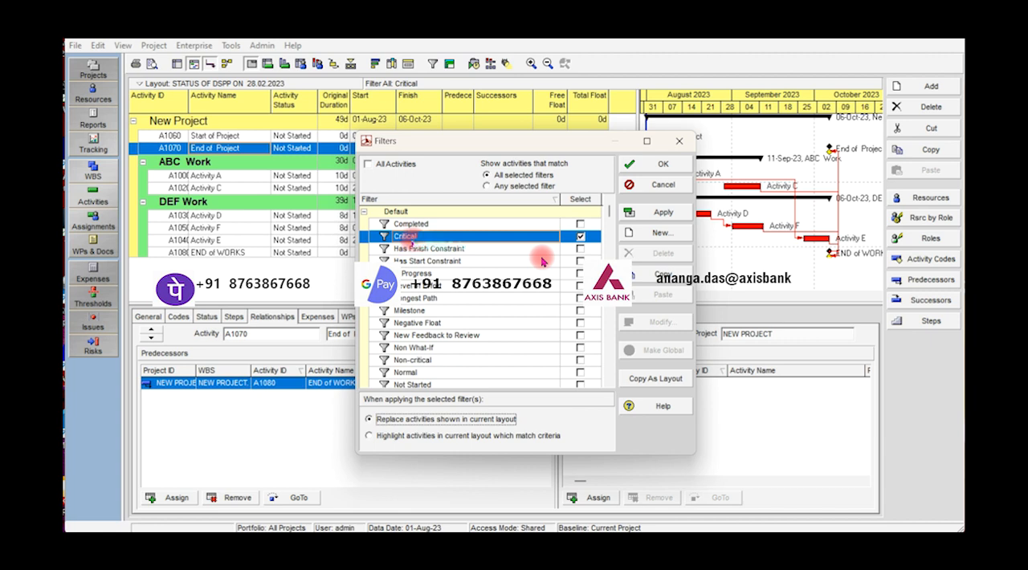
left_click(580, 237)
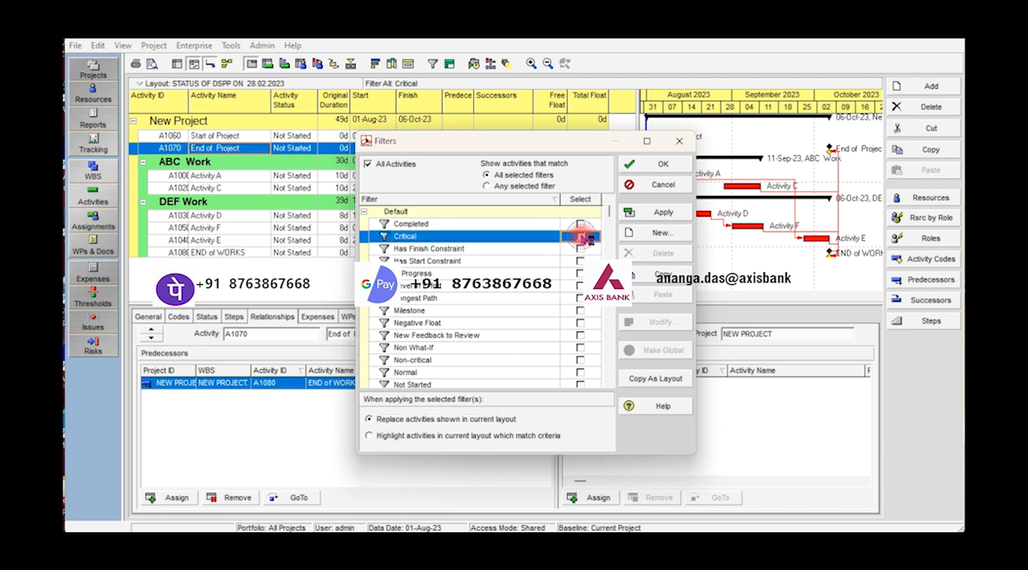
left_click(654, 166)
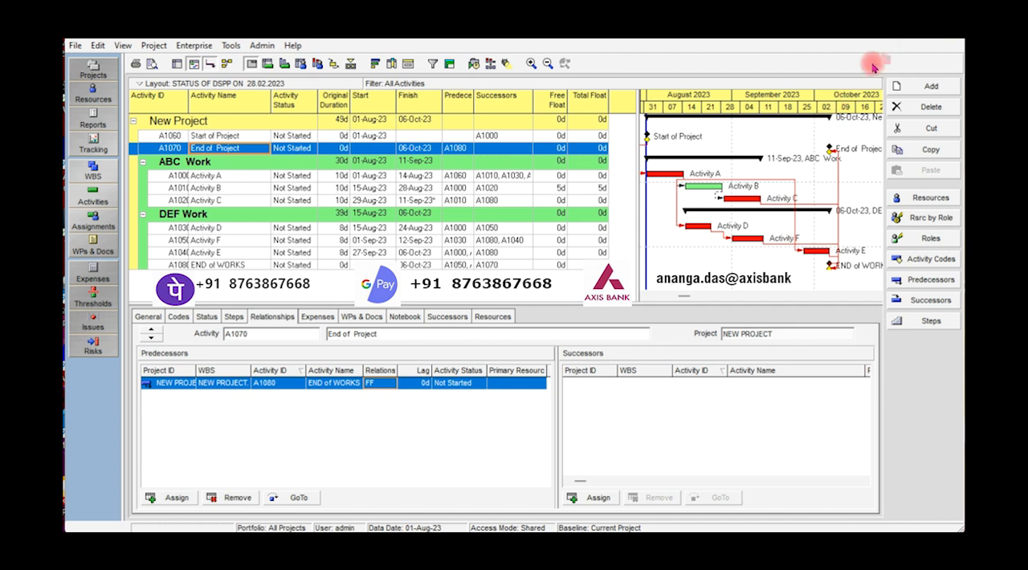
key("F5")
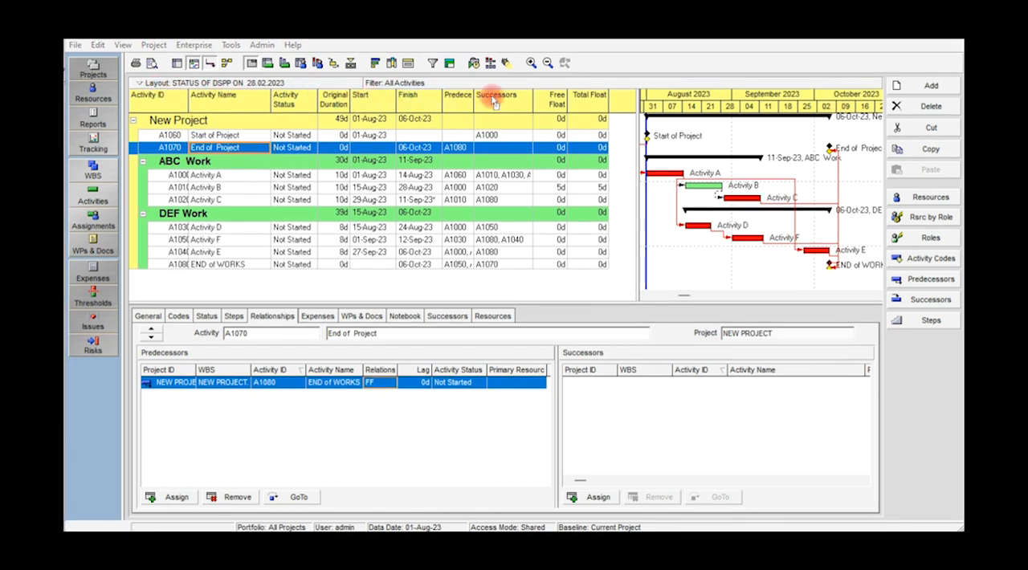
Expand every group of available column options and browse the columns from Activity Codes through Costs to Dates
left_click(391, 62)
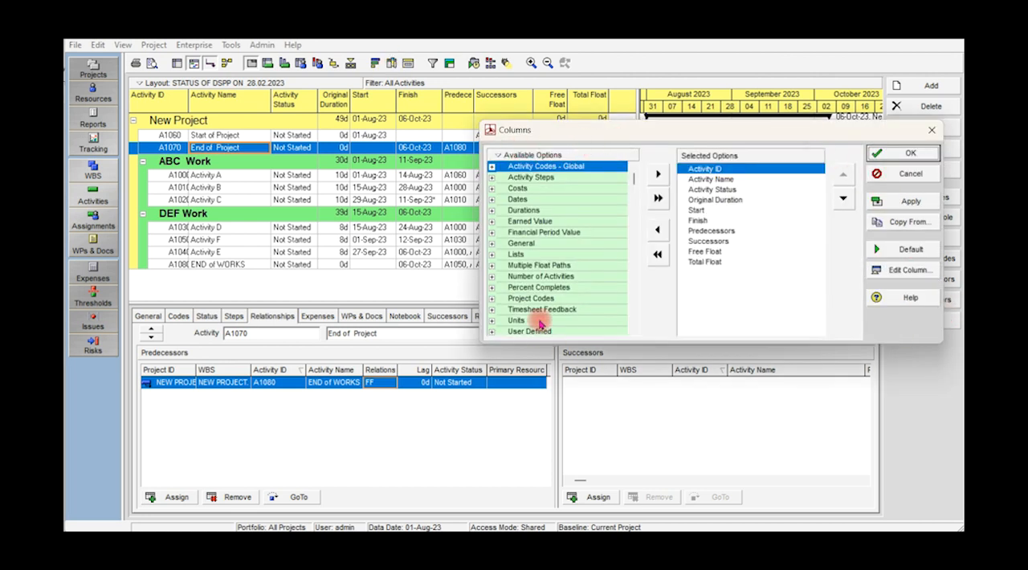
right_click(492, 167)
left_click(529, 248)
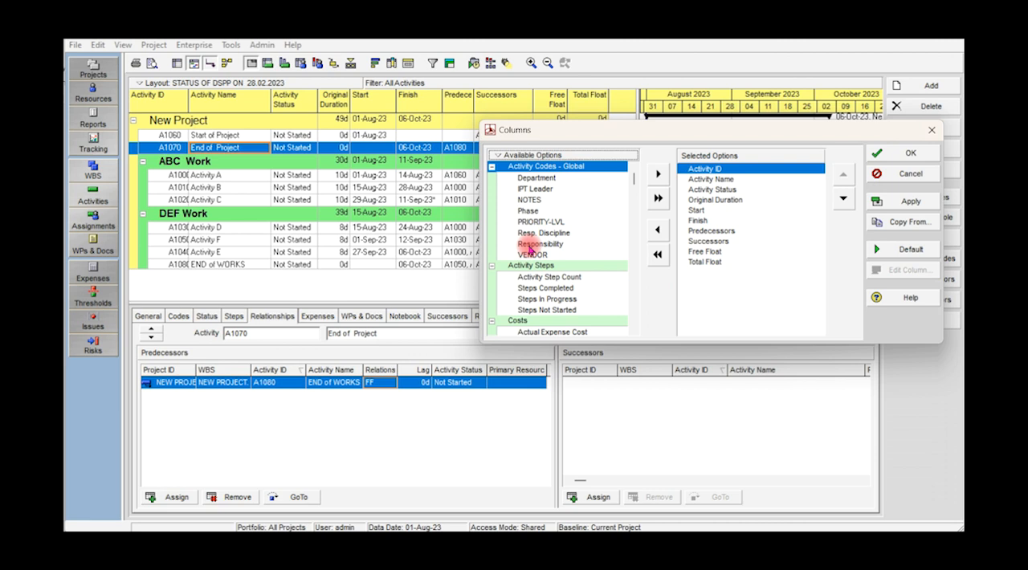
left_click(530, 211)
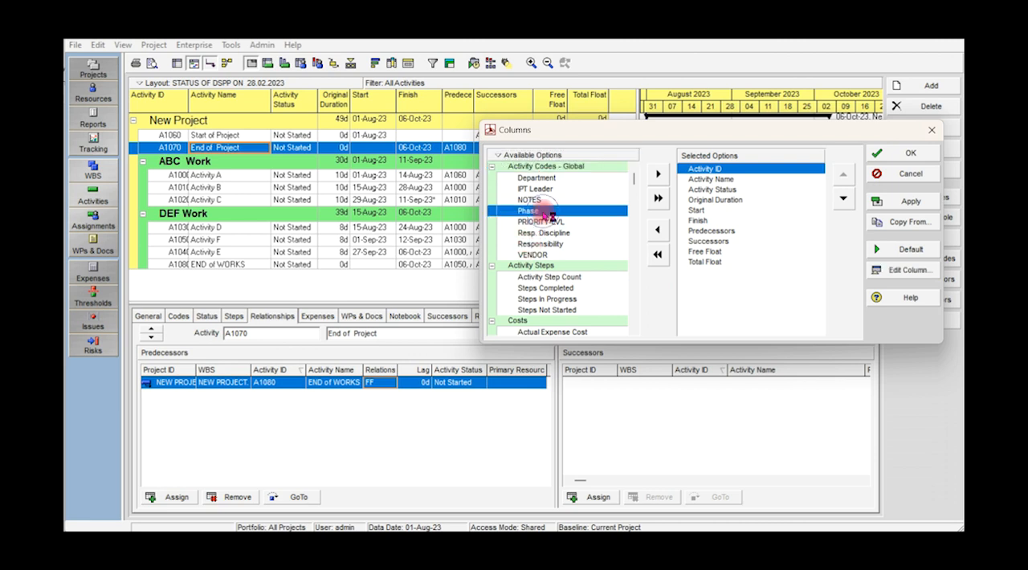
scroll(545, 213, "down", 4)
scroll(543, 215, "down", 3)
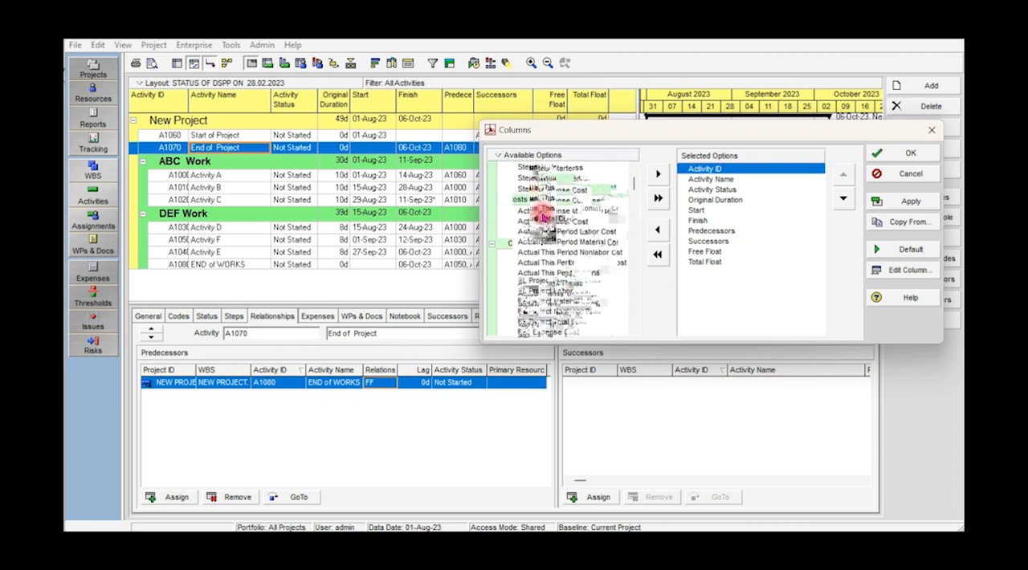
scroll(544, 213, "down", 5)
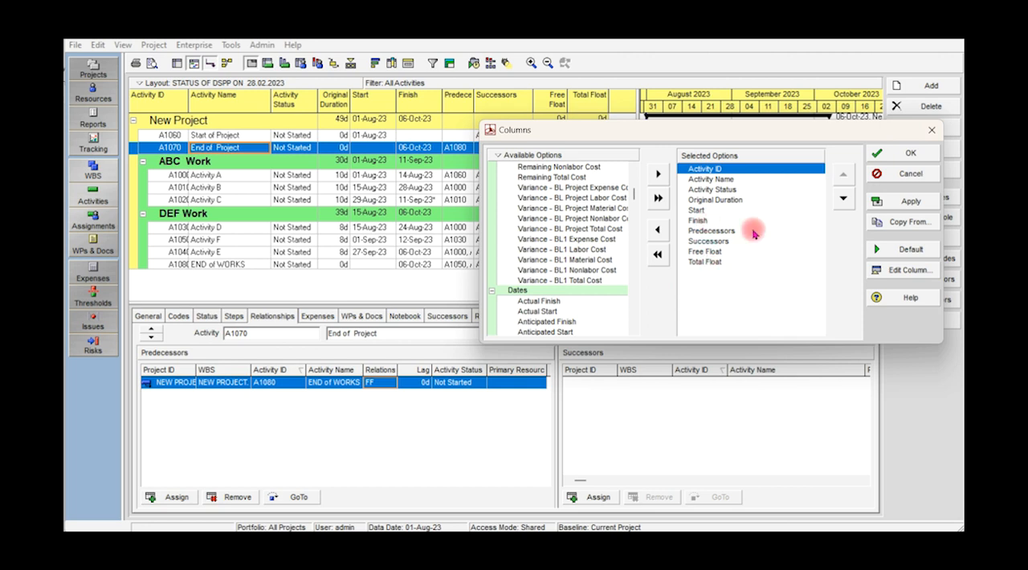
Try moving Activity ID two places down the selected columns, return it to first place, and accept the column order
left_click(844, 201)
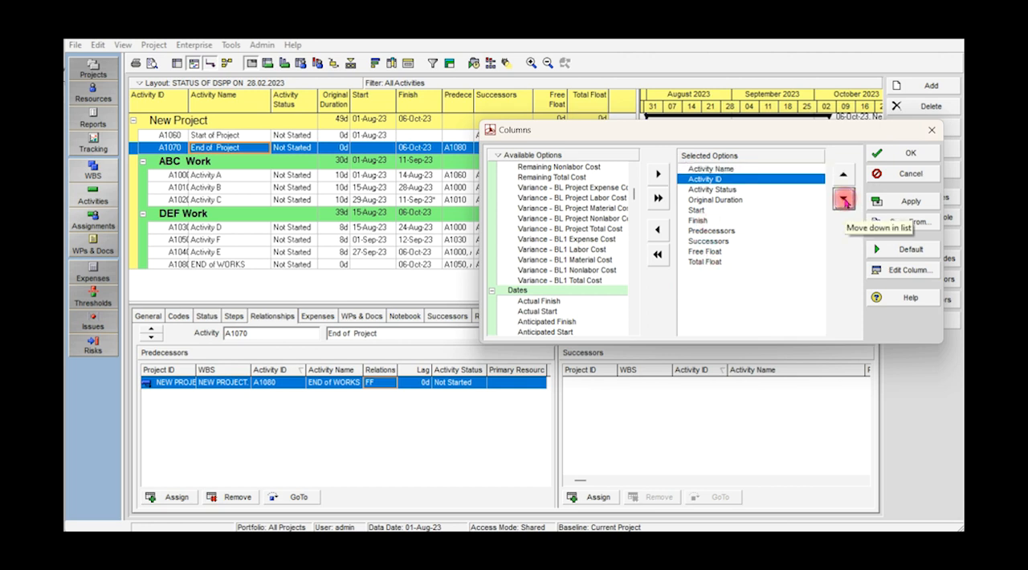
left_click(844, 201)
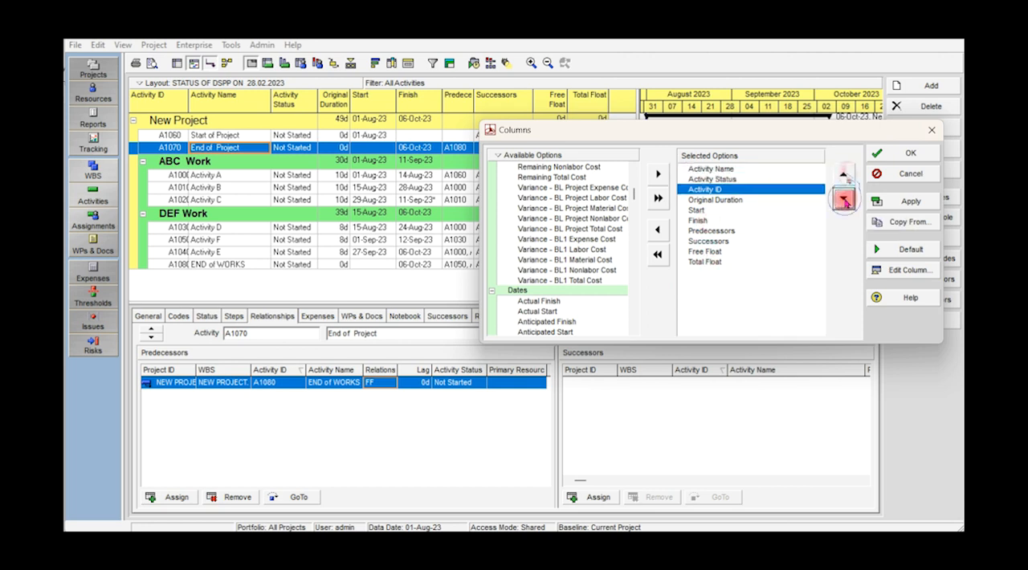
left_click(843, 174)
left_click(843, 173)
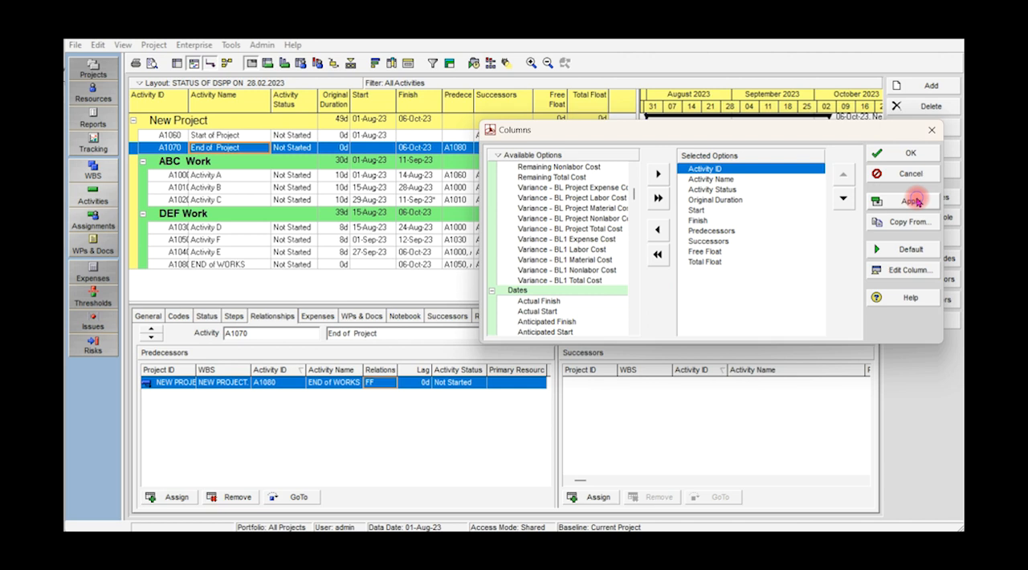
left_click(916, 153)
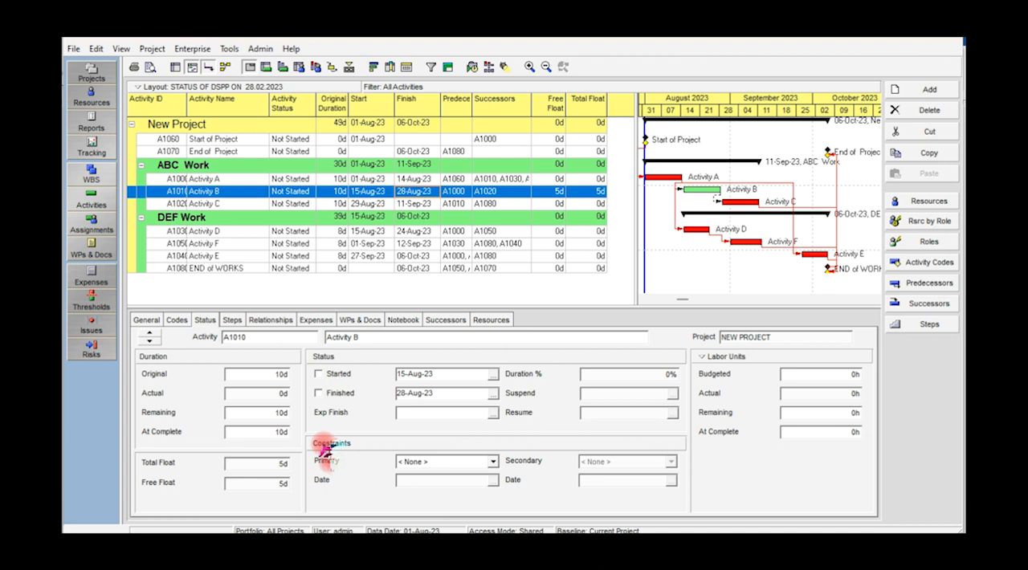
Set Activity B's primary constraint to Mandatory Finish
left_click(493, 463)
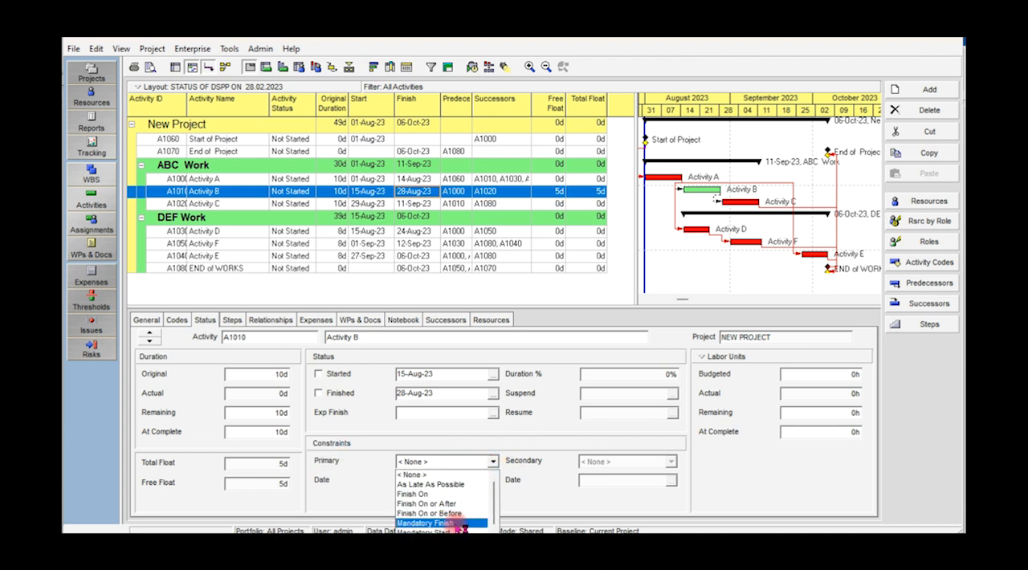
left_click(458, 524)
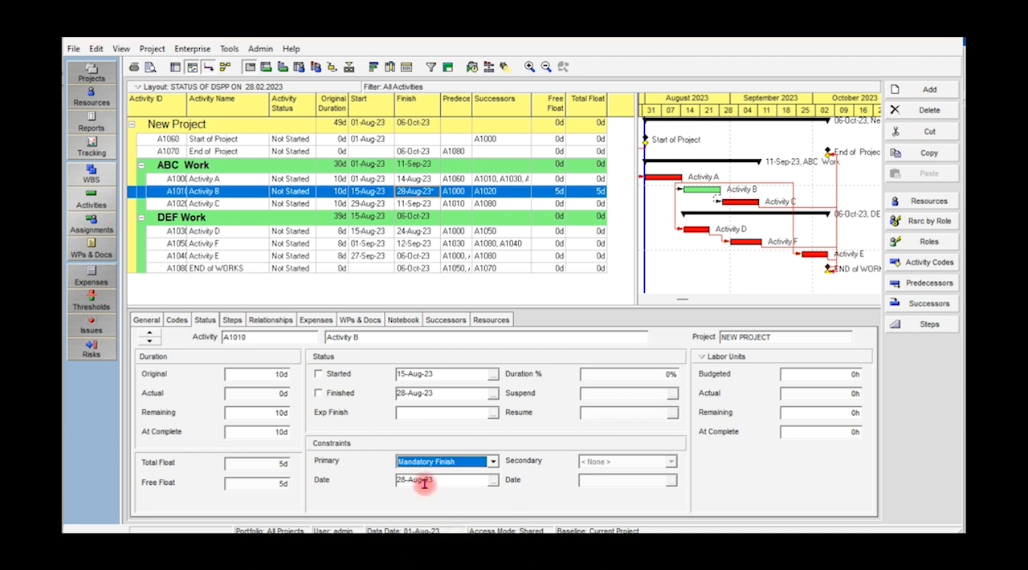